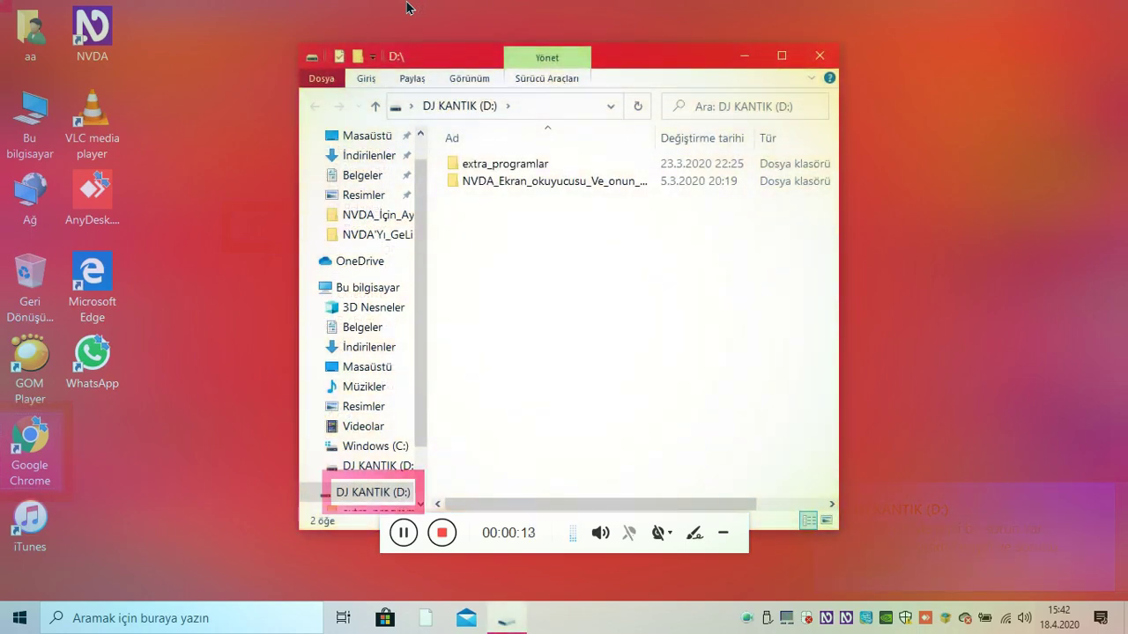
- Open the NVDA'Yı_GeLiŞTiReN_iLeRi_DÜZEY_EKLENTİ_paketleri folder inside the NVDA_Ekran_okuyucusu folder on drive D
key(Tab)
key(Down)
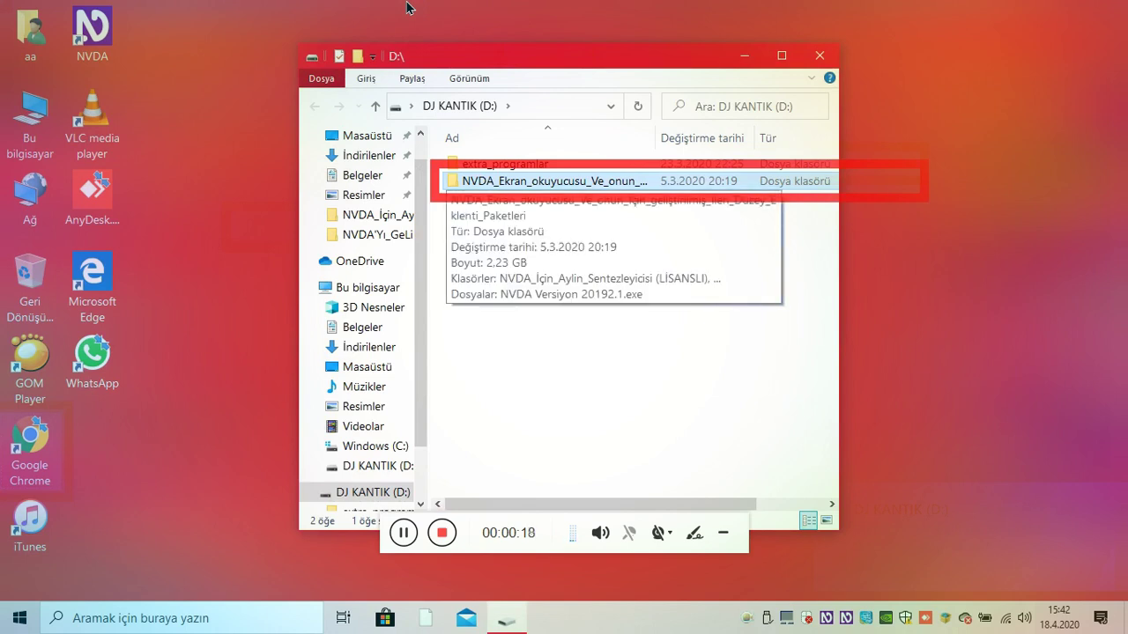
key(Return)
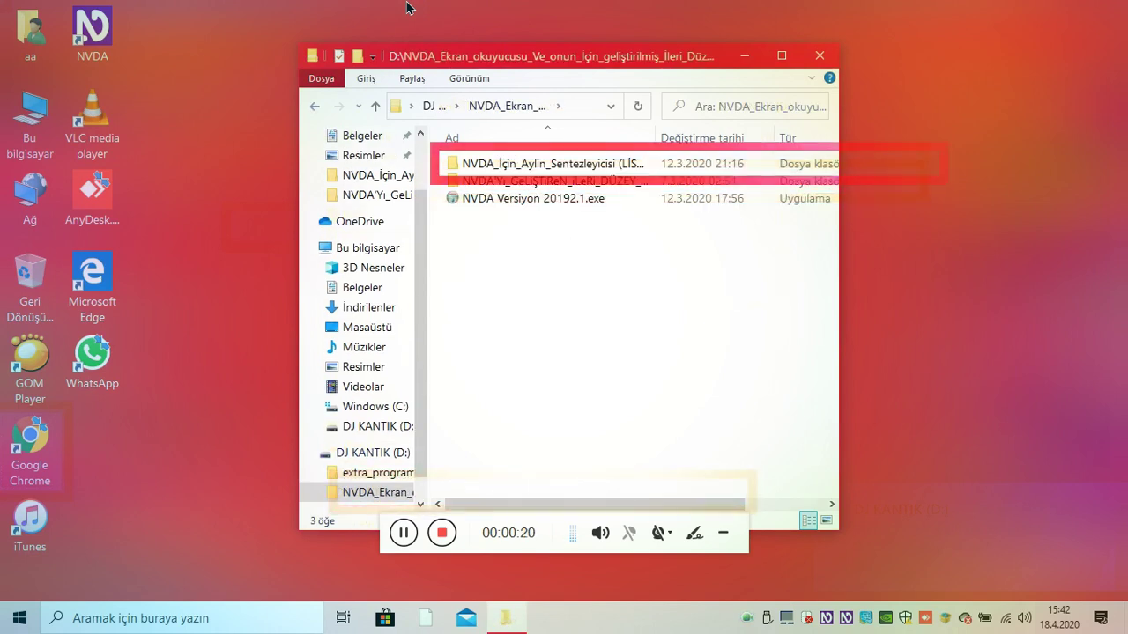
key(Down)
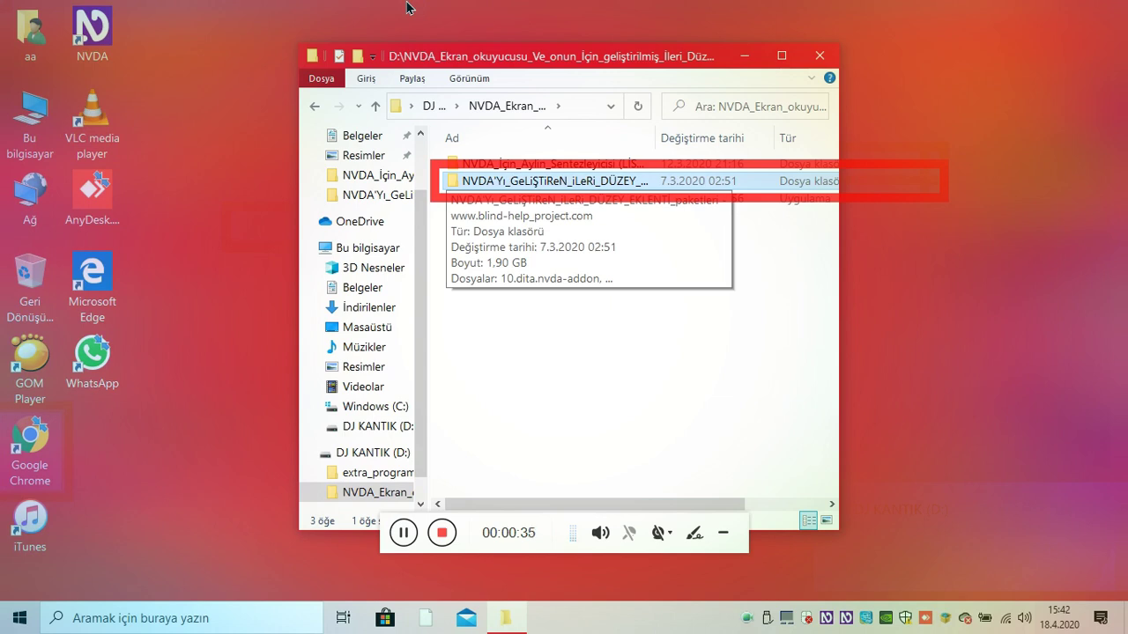
key(Return)
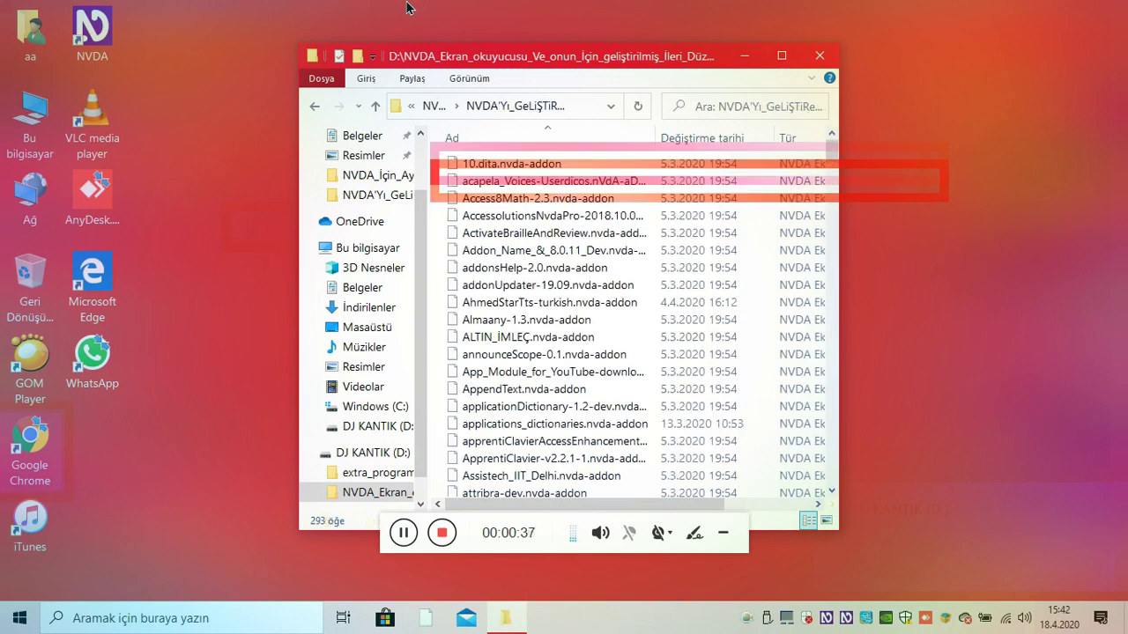
key(w)
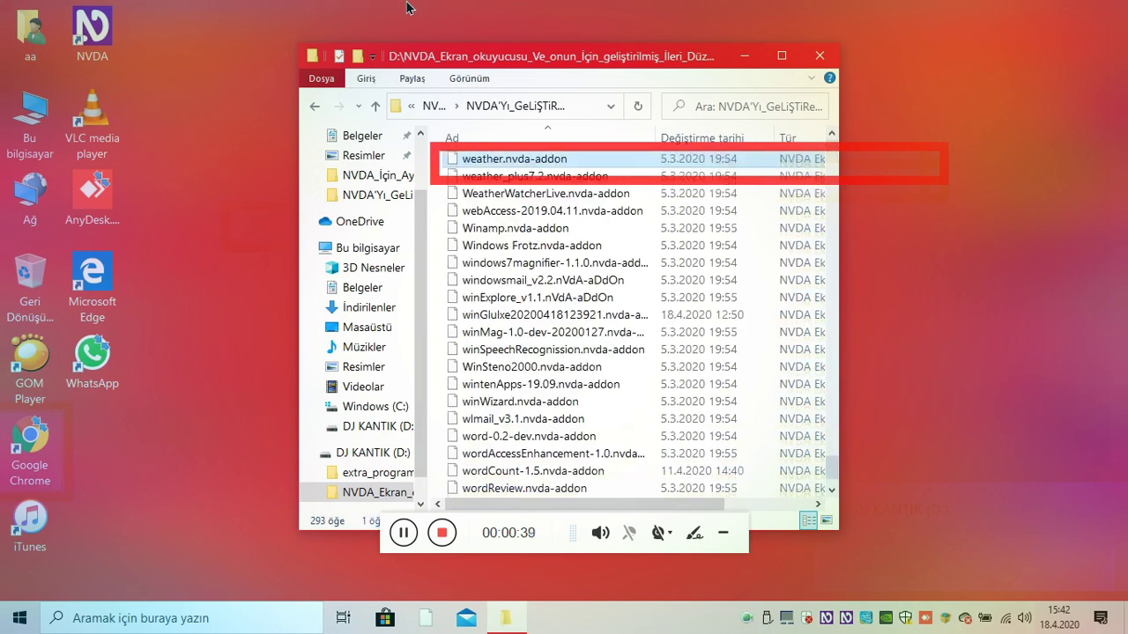
key(Down)
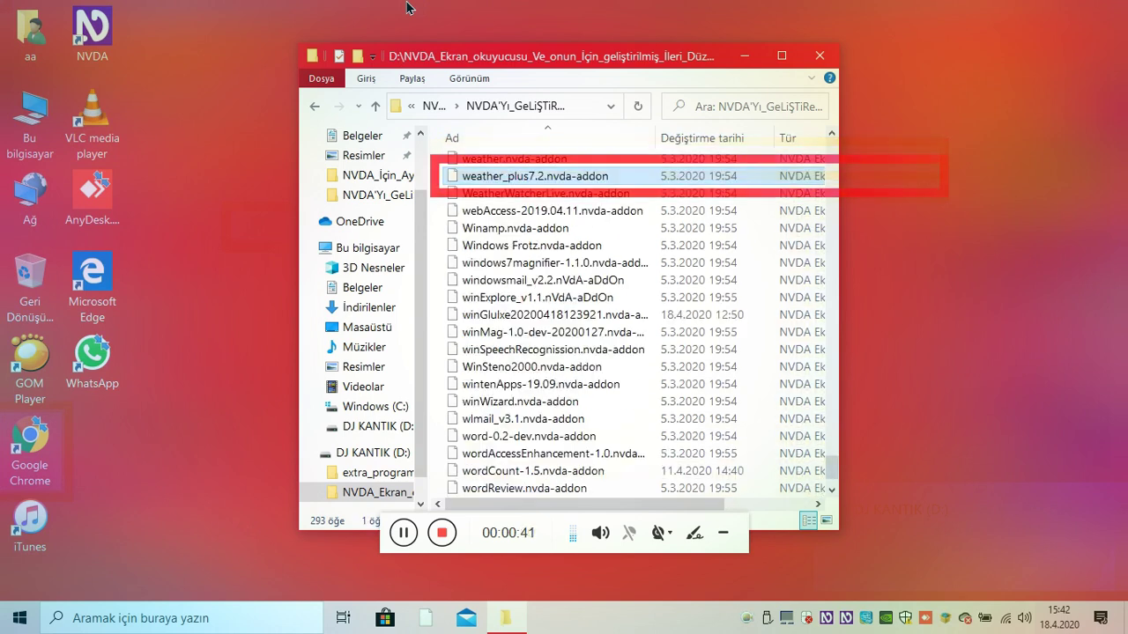
key(Down)
key(Down)
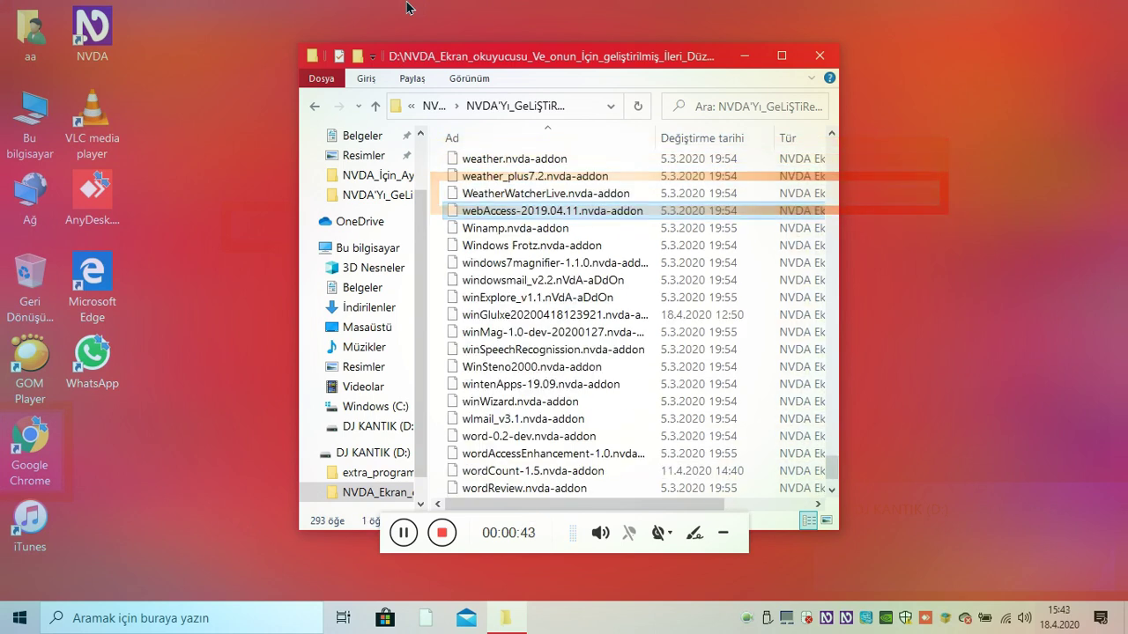
key(Down)
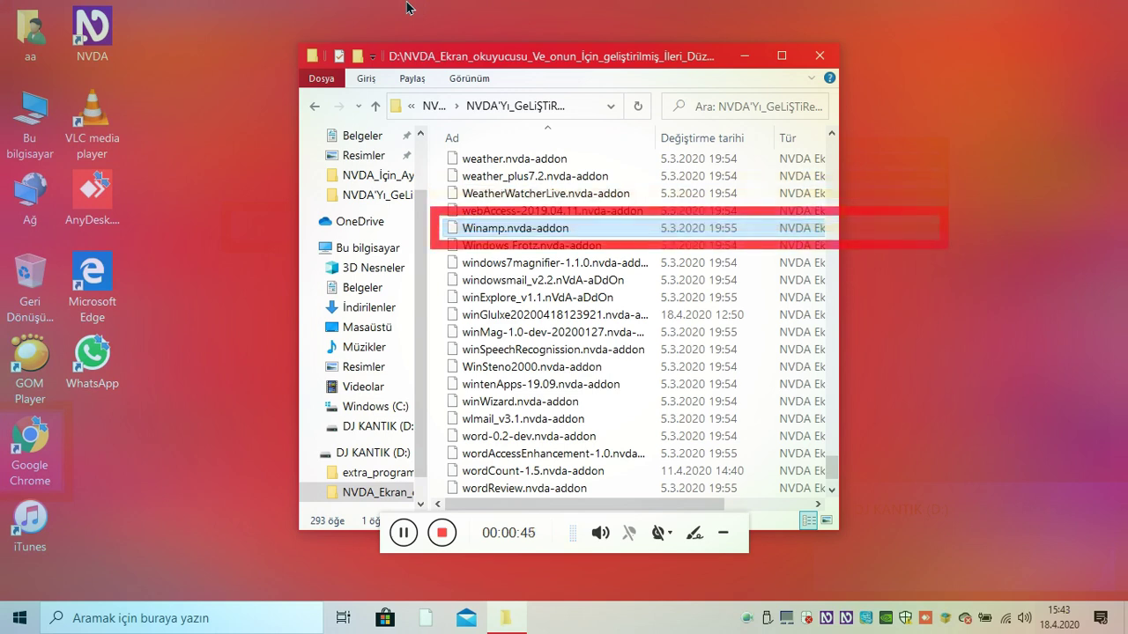
key(Down)
key(Down)
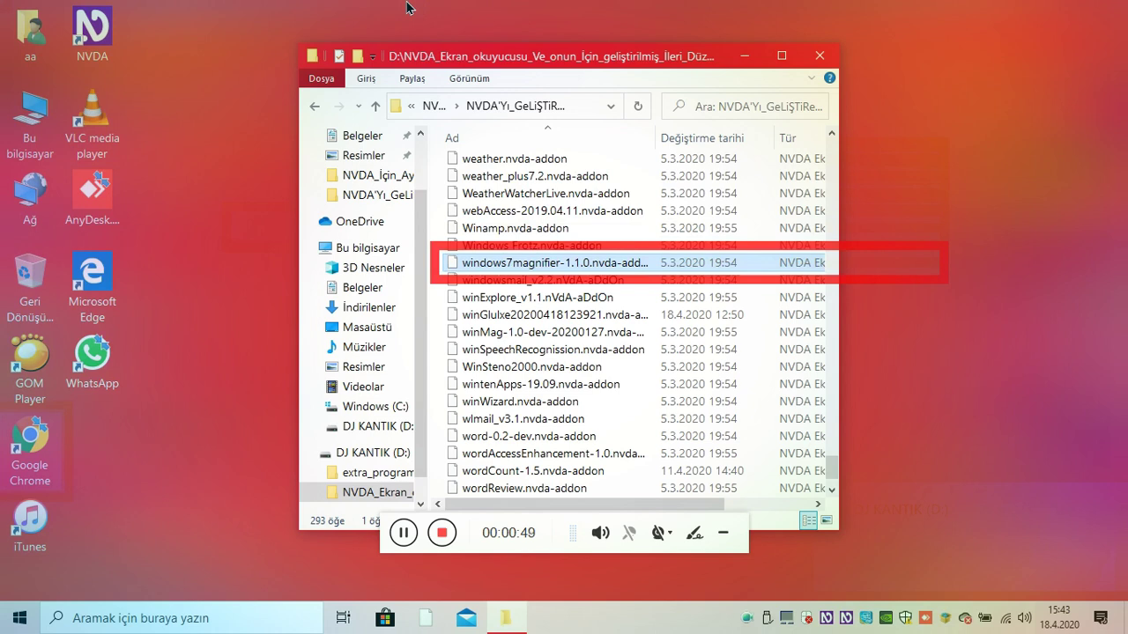
key(Down)
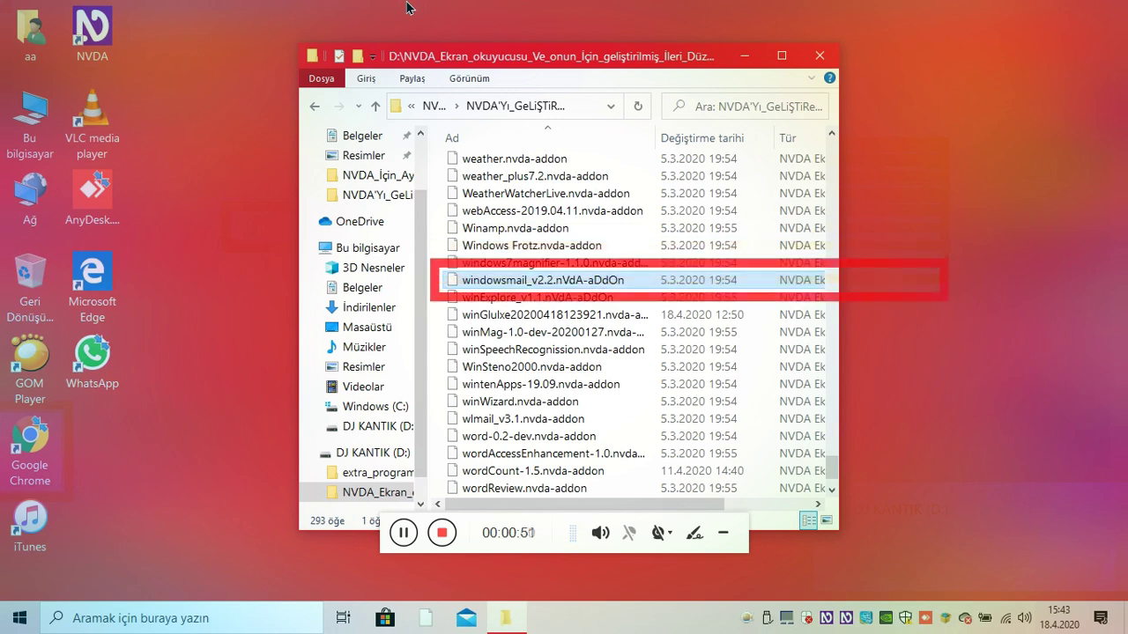
key(Down)
key(Down)
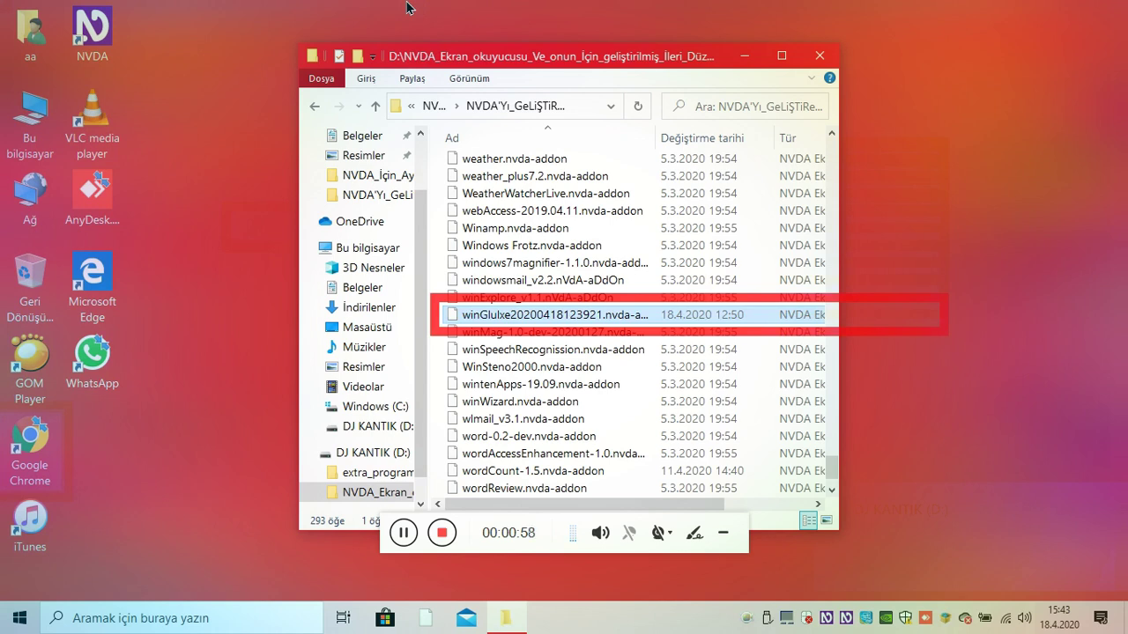
key(Return)
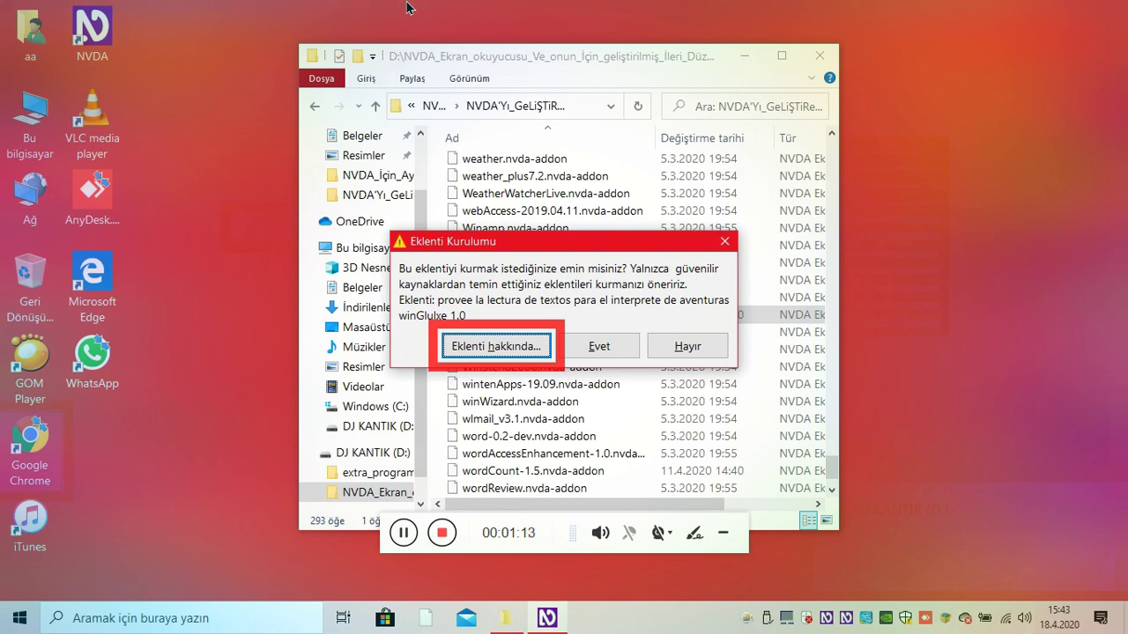
- Review the winGlulxe 1.0 add-on's information and approve its installation
key(Return)
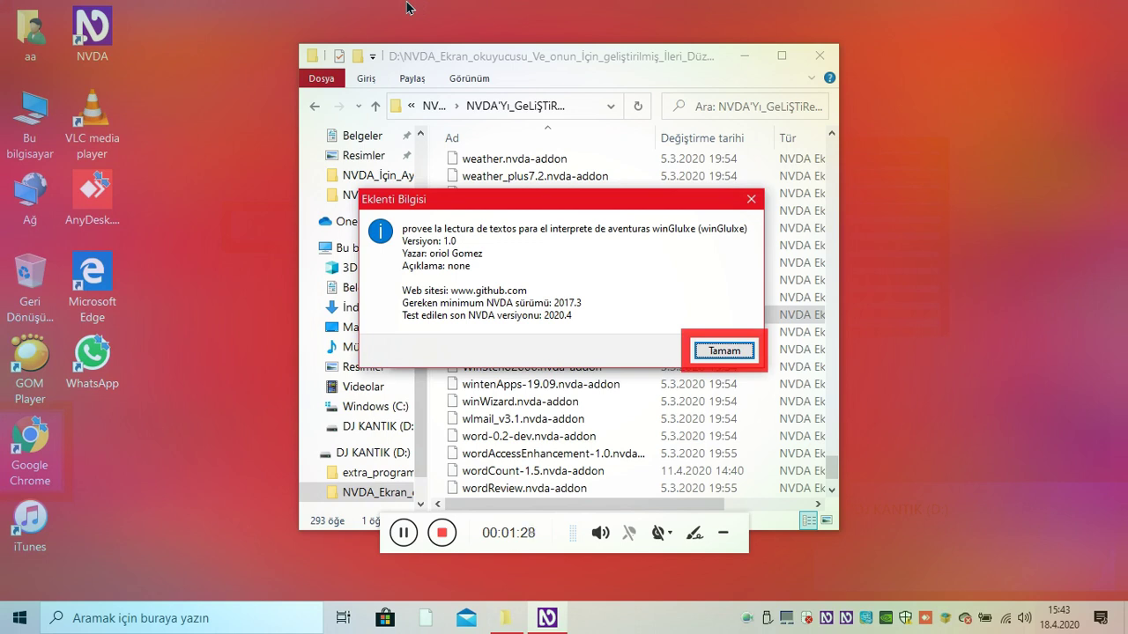
key(Return)
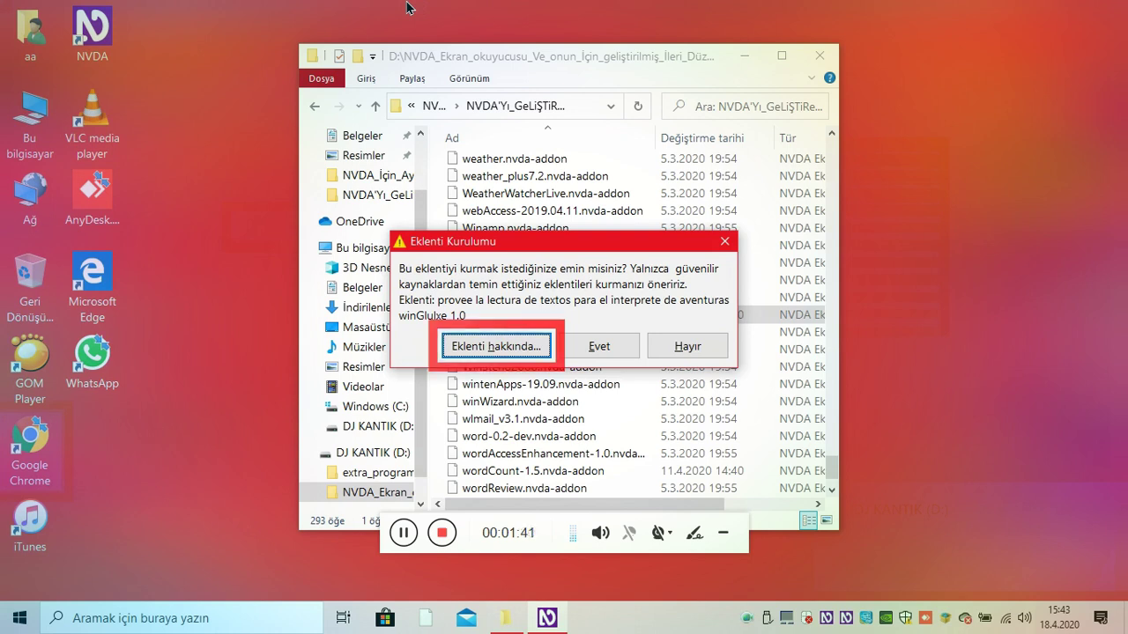
key(shift+Tab)
key(shift+Tab)
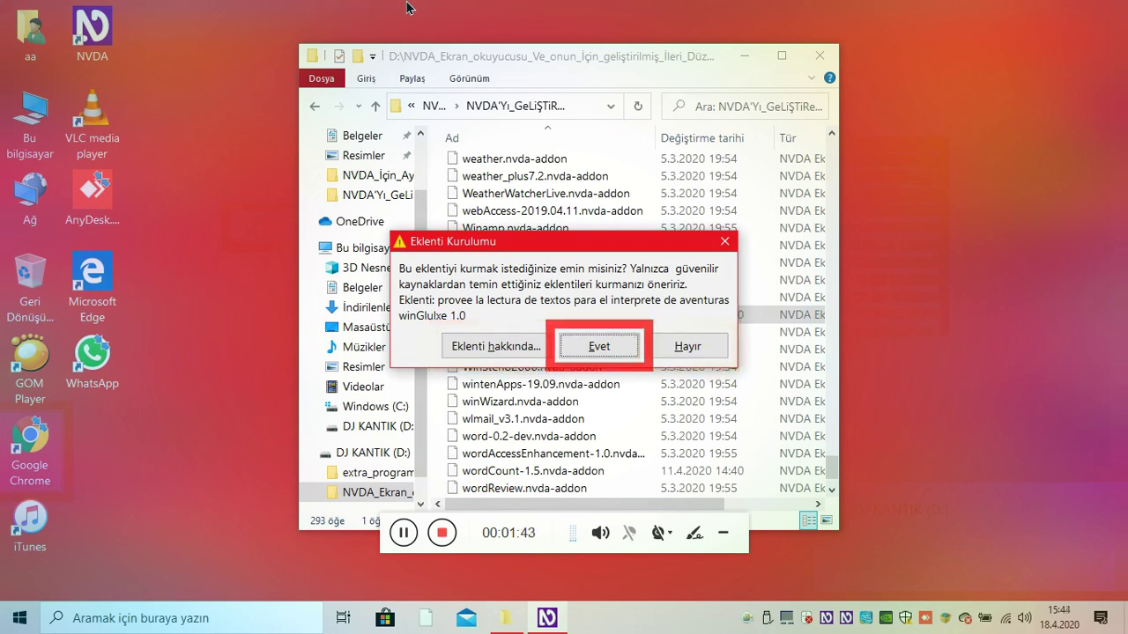
key(Return)
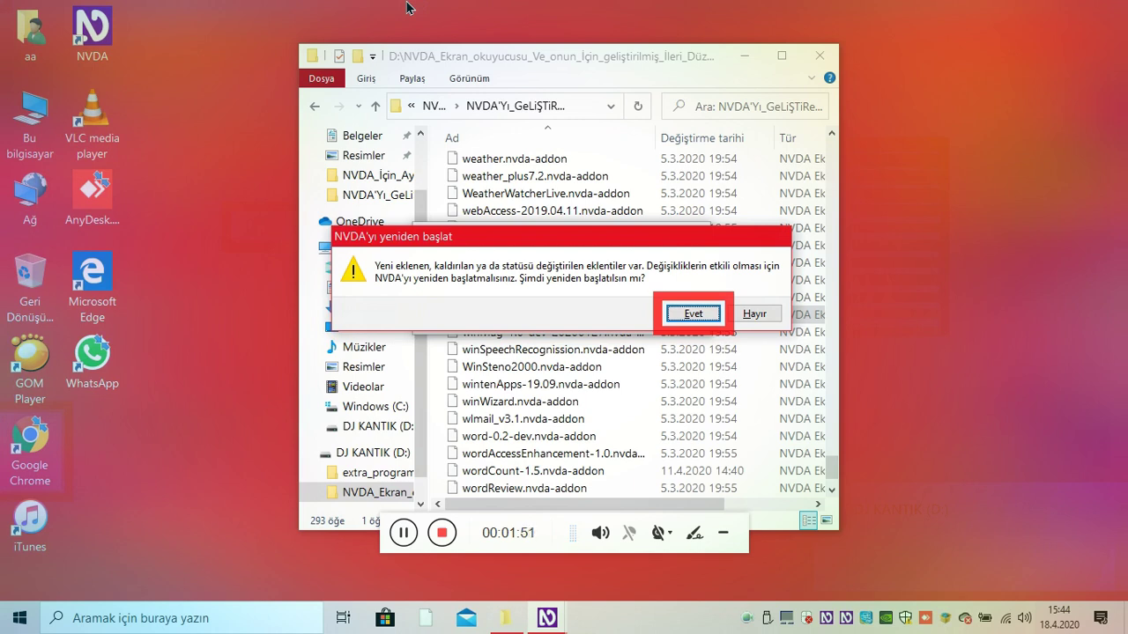
- Agree to restart NVDA immediately to apply the add-on changes
key(Tab)
key(shift+Tab)
key(Return)
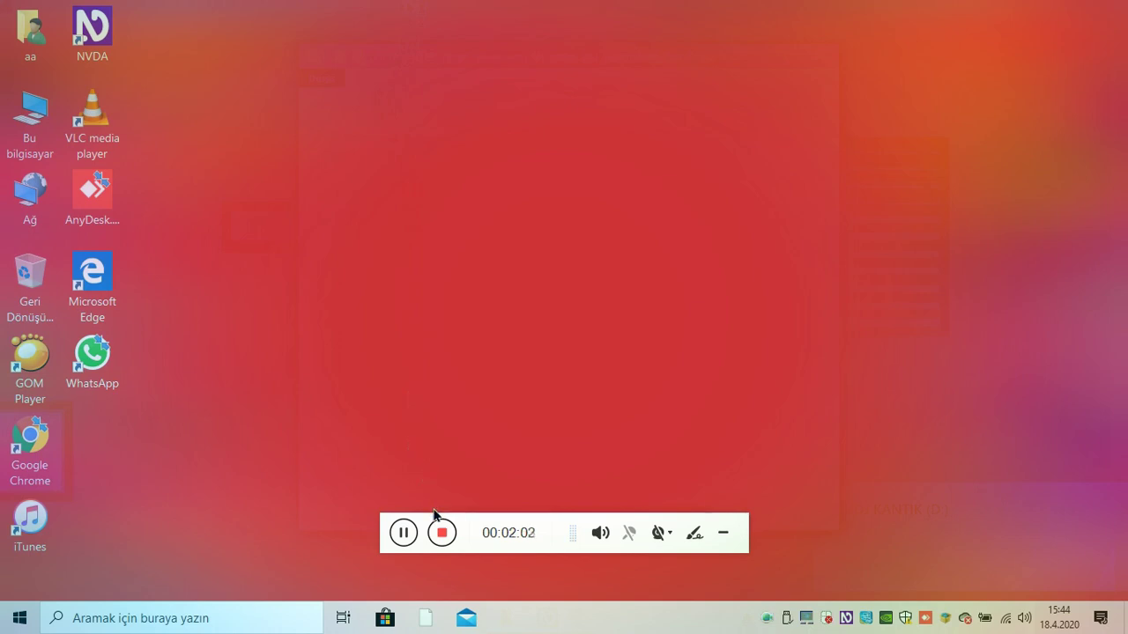
click(401, 533)
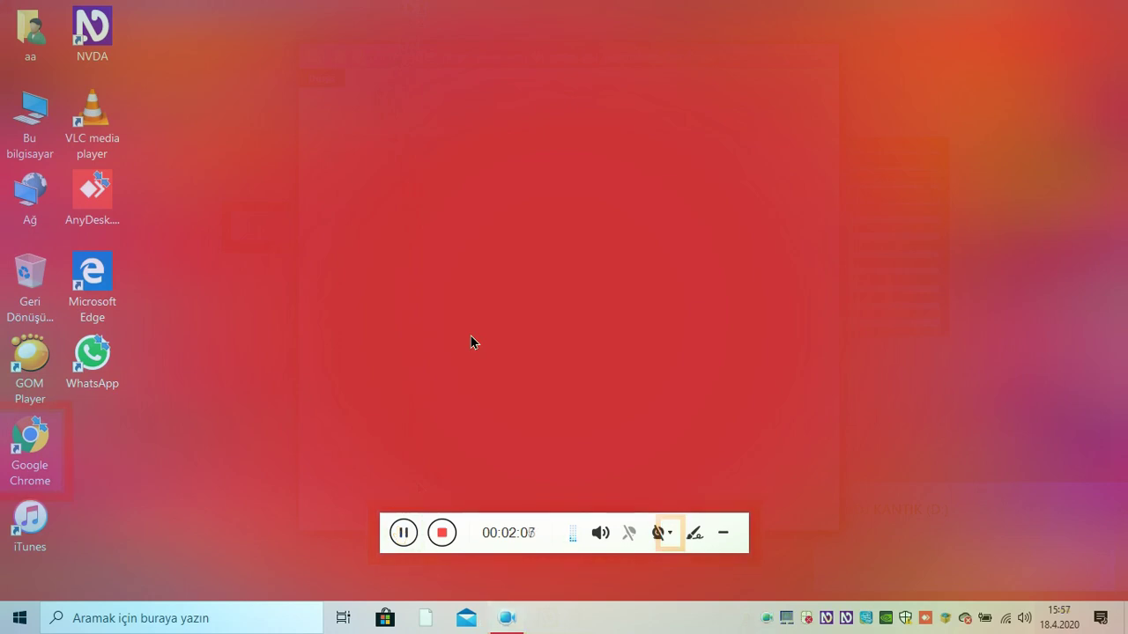
- Open NVDA's add-on manager (Eklentileri yönet) to list the installed add-ons
key(insert+n)
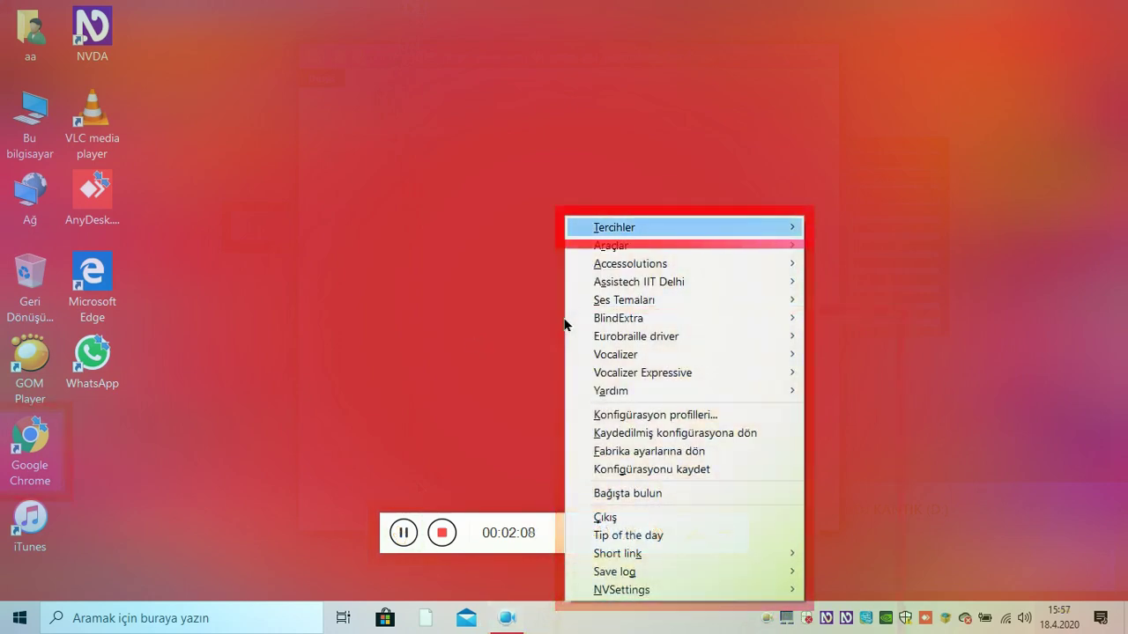
key(Down)
key(Right)
key(Down)
key(Down)
key(Down)
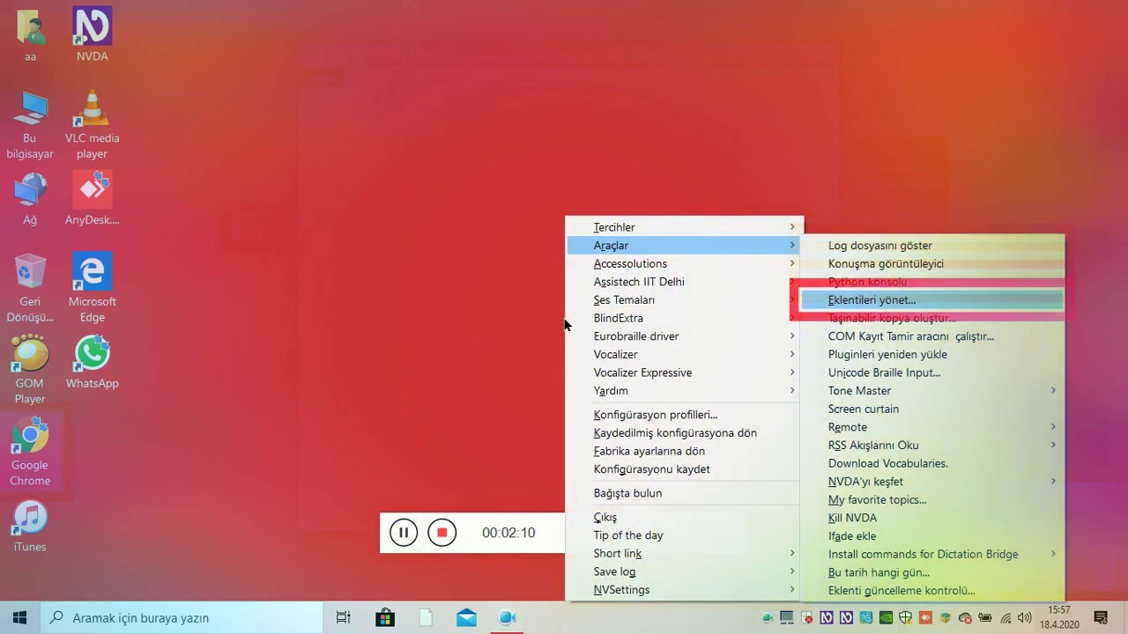
key(Return)
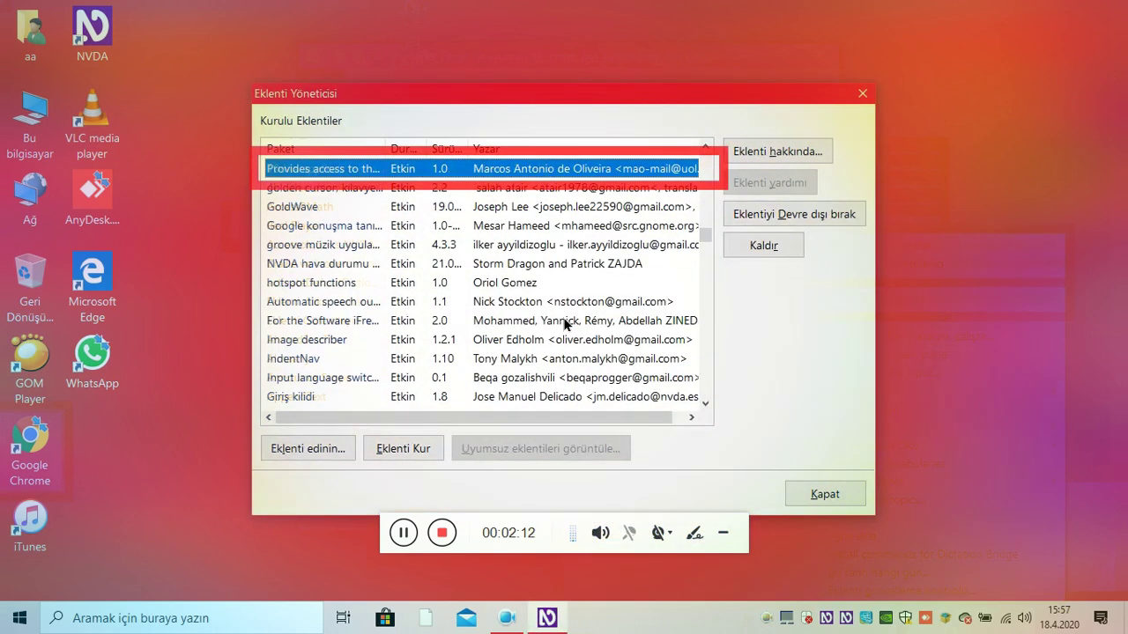
- Find and select the winGlulxe add-on, whose package name begins with "provee la lectura", among the installed add-ons
key(p)
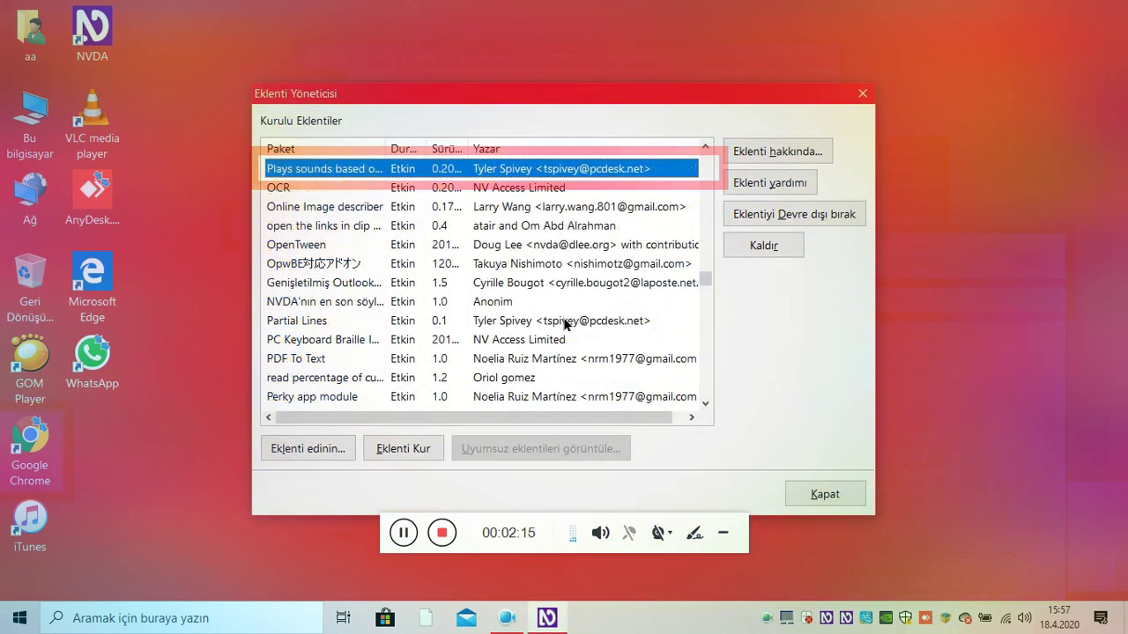
key(p)
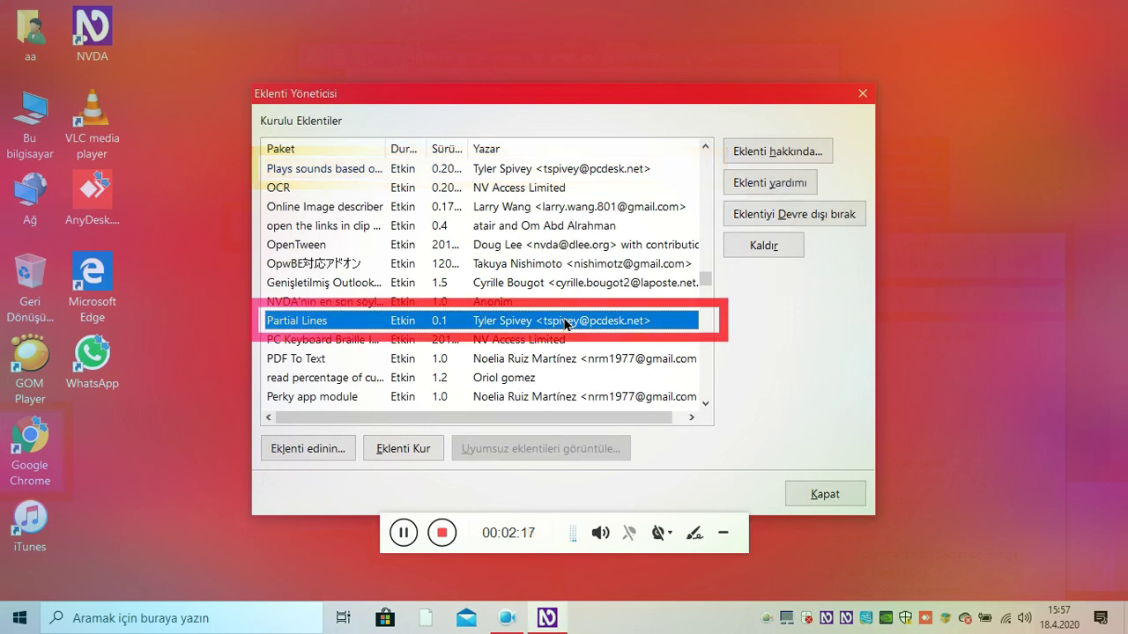
key(p)
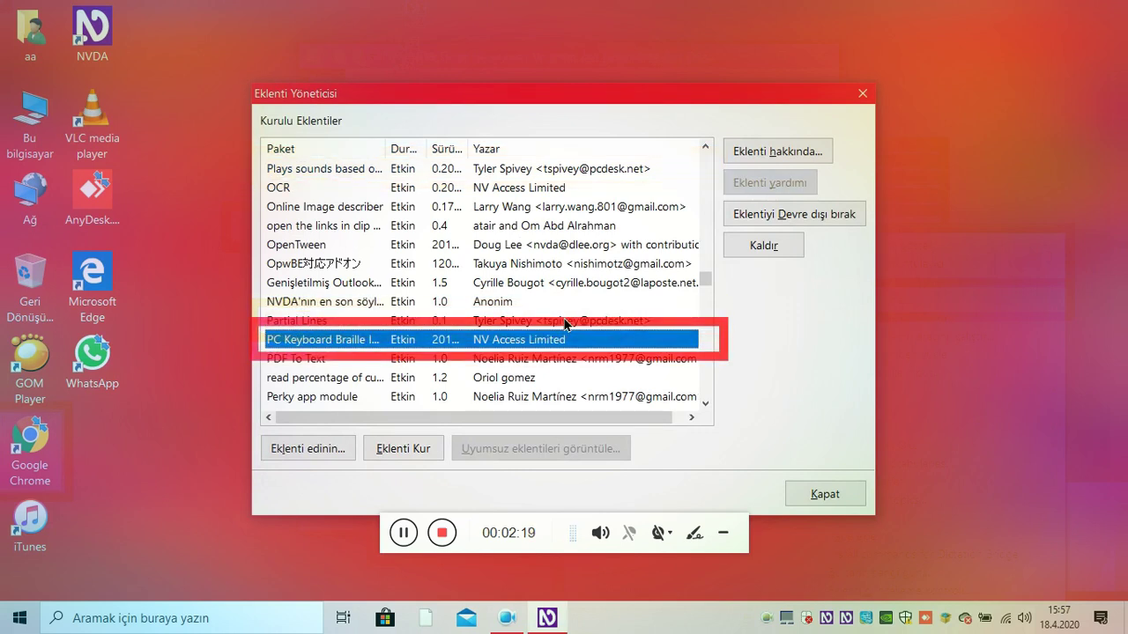
key(p)
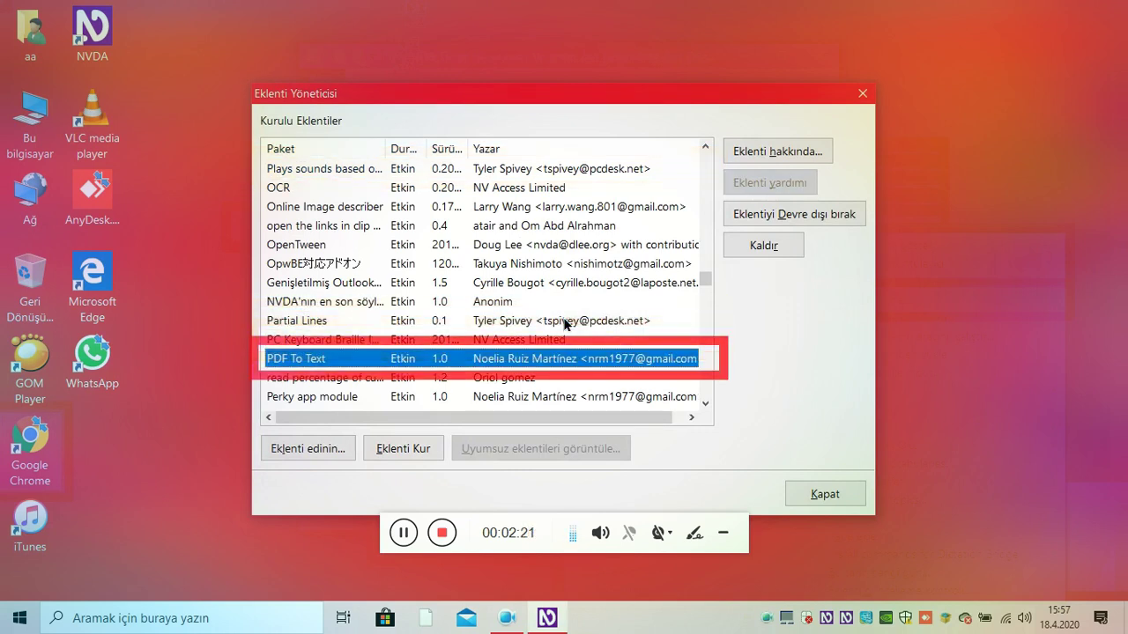
key(p)
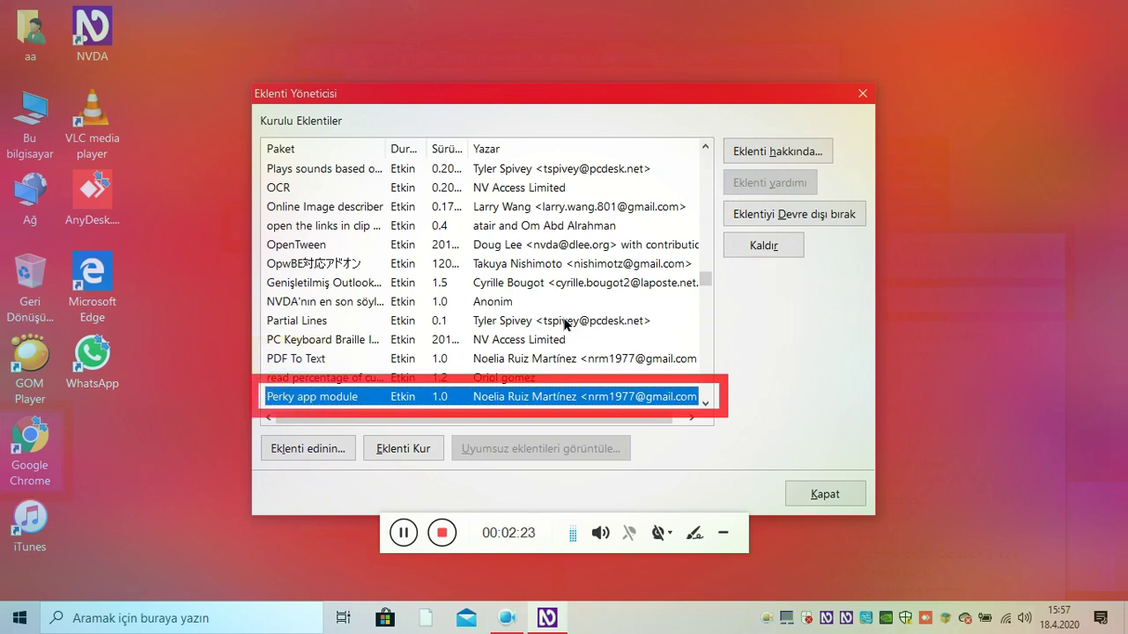
key(p)
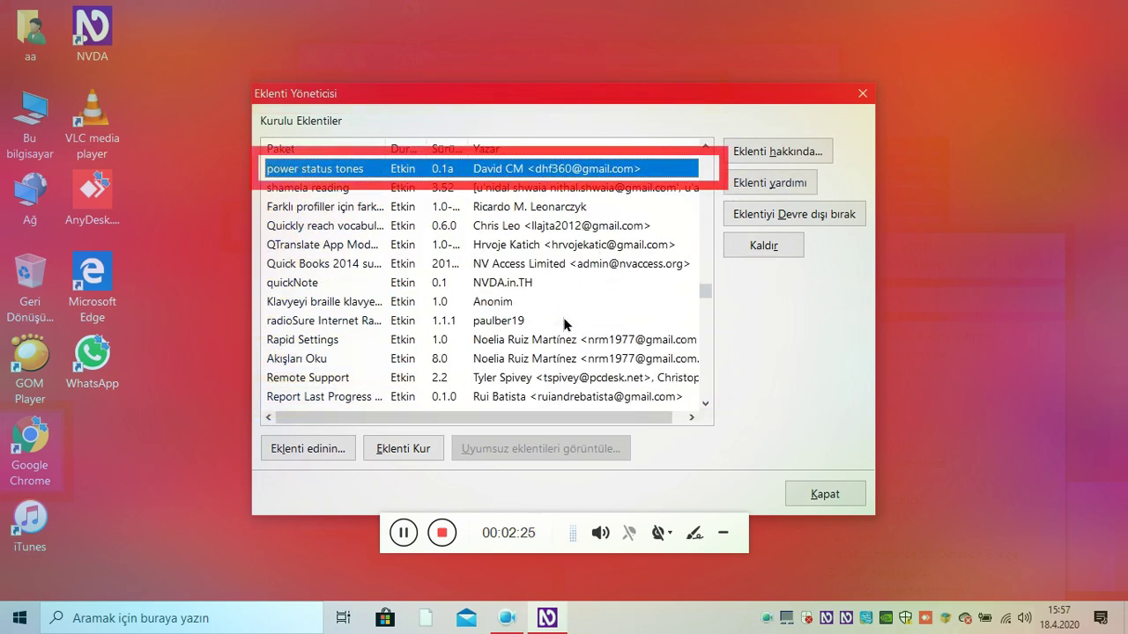
key(p)
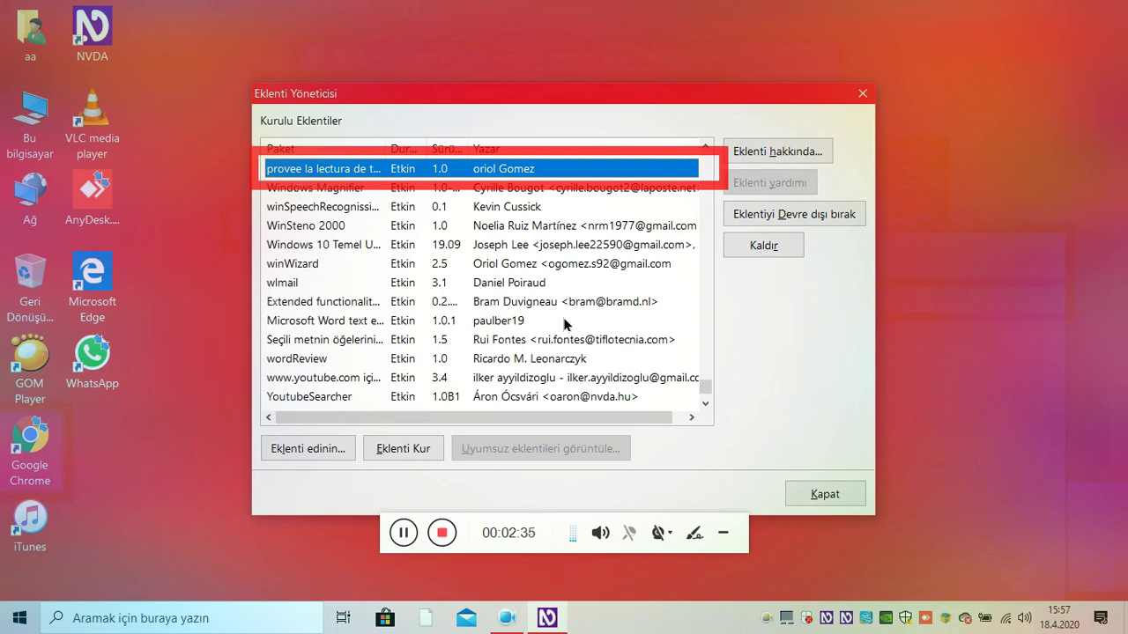
- View the information of the selected winGlulxe add-on and close it
key(Tab)
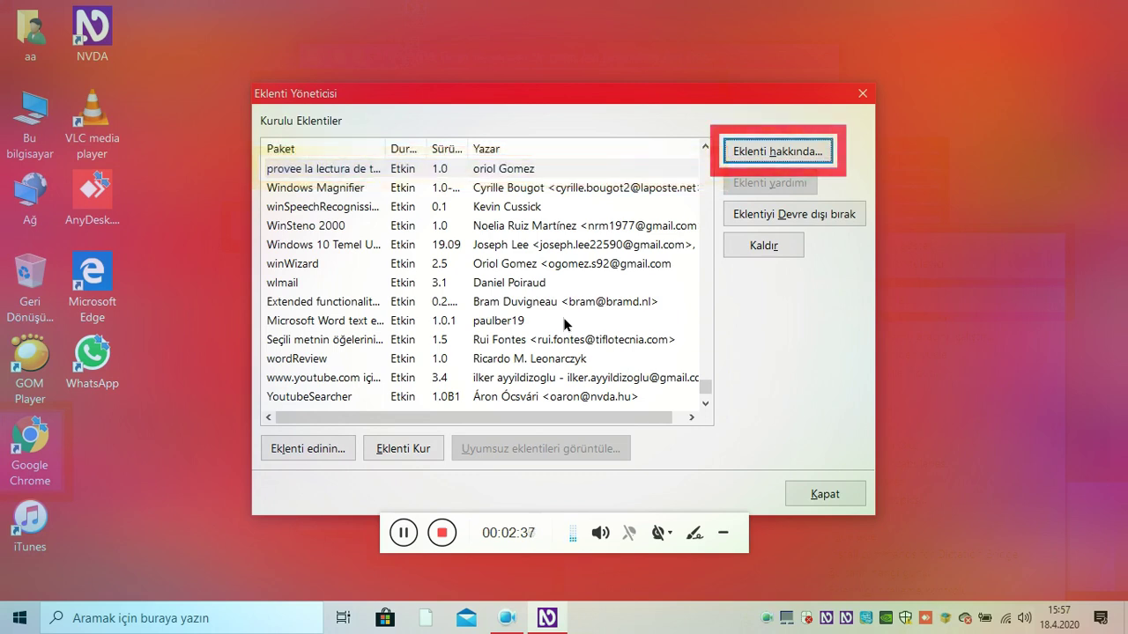
key(Return)
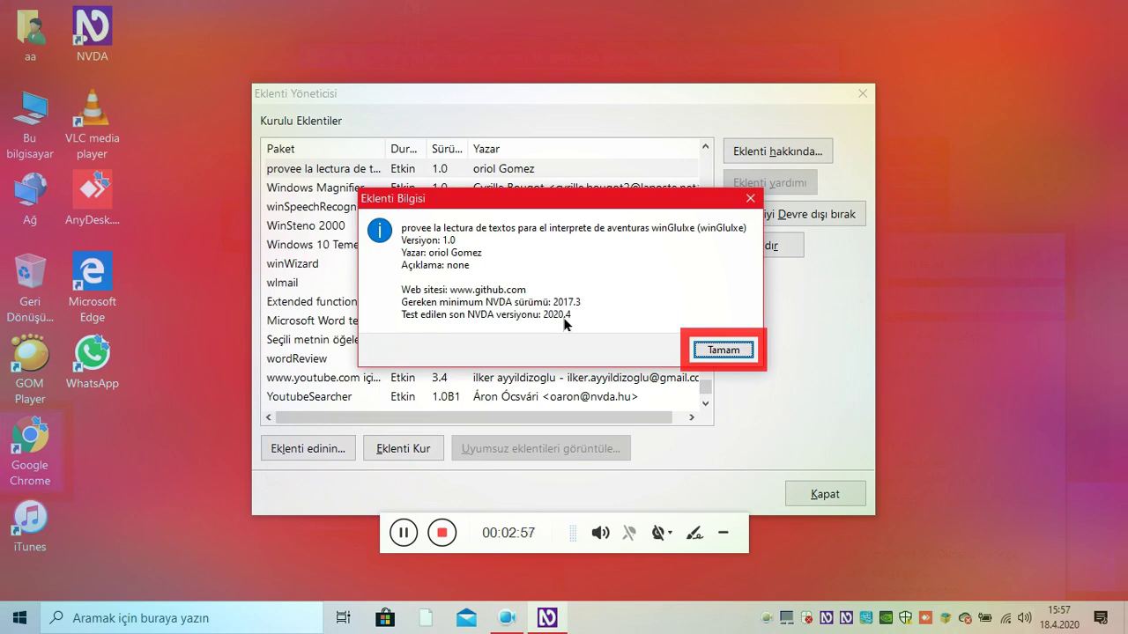
key(Return)
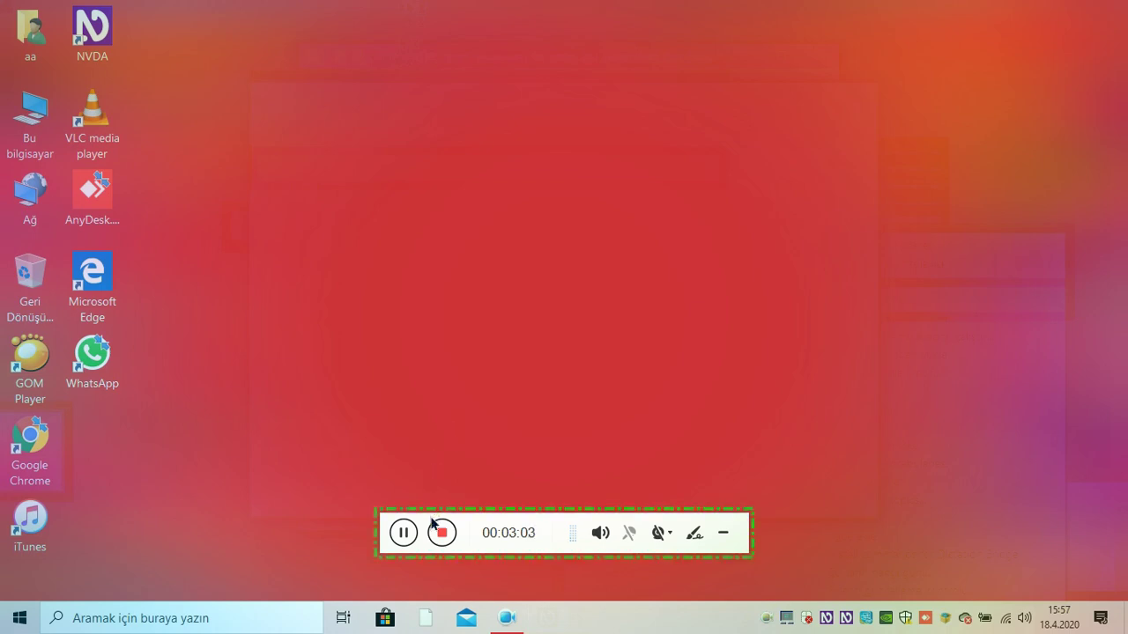
key(Tab)
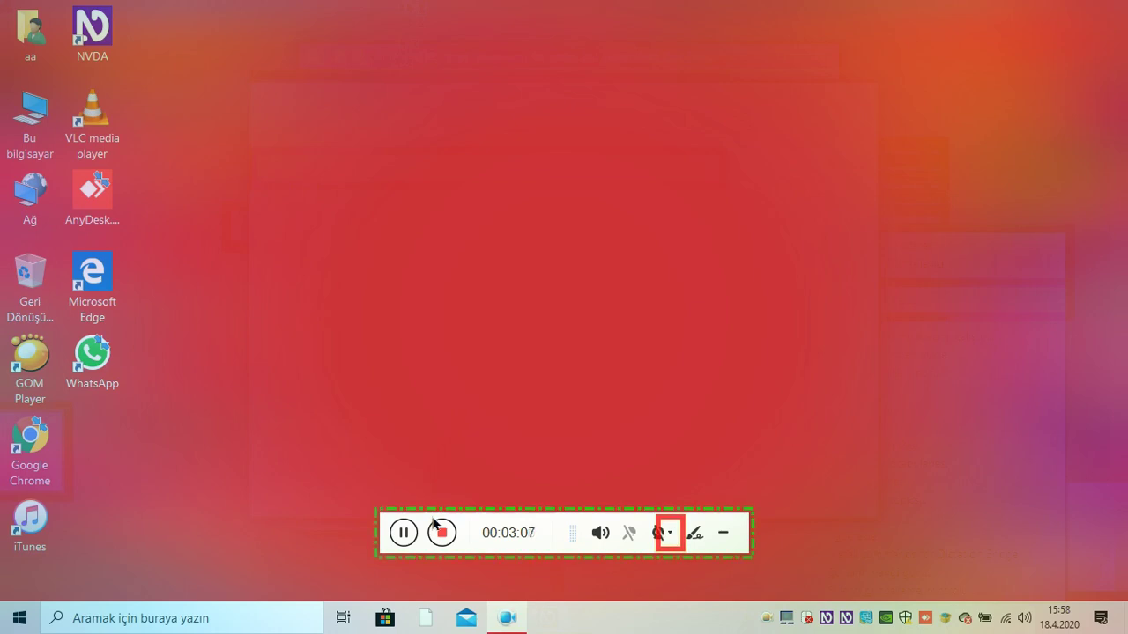